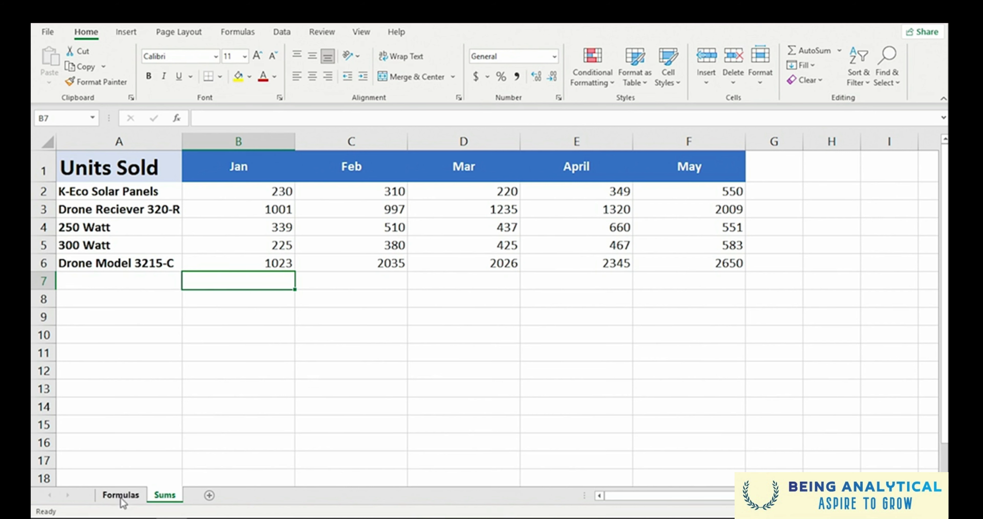
# - View the Formulas sheet, and total the January units in cell B7 of the Sums sheet with AutoSum
pyautogui.click(121, 495)
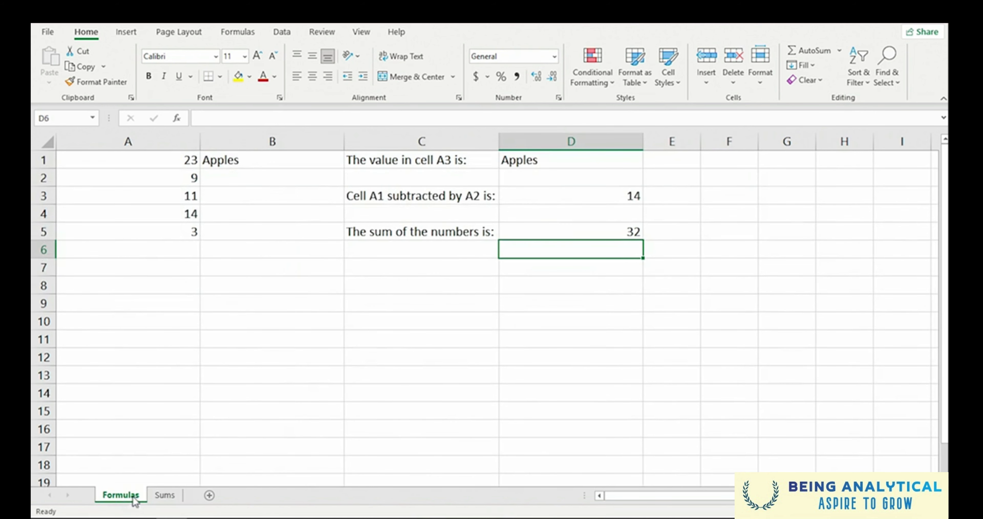
pyautogui.click(162, 497)
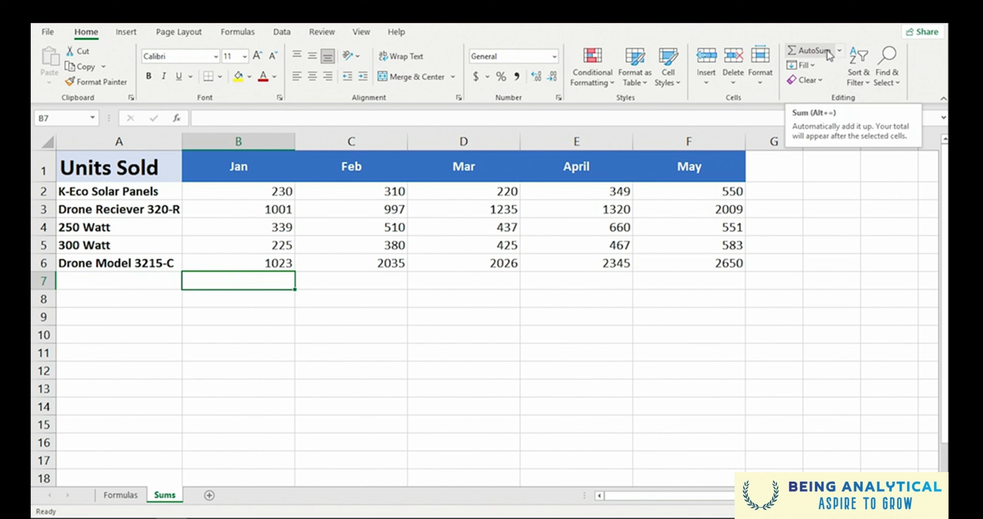
pyautogui.click(811, 51)
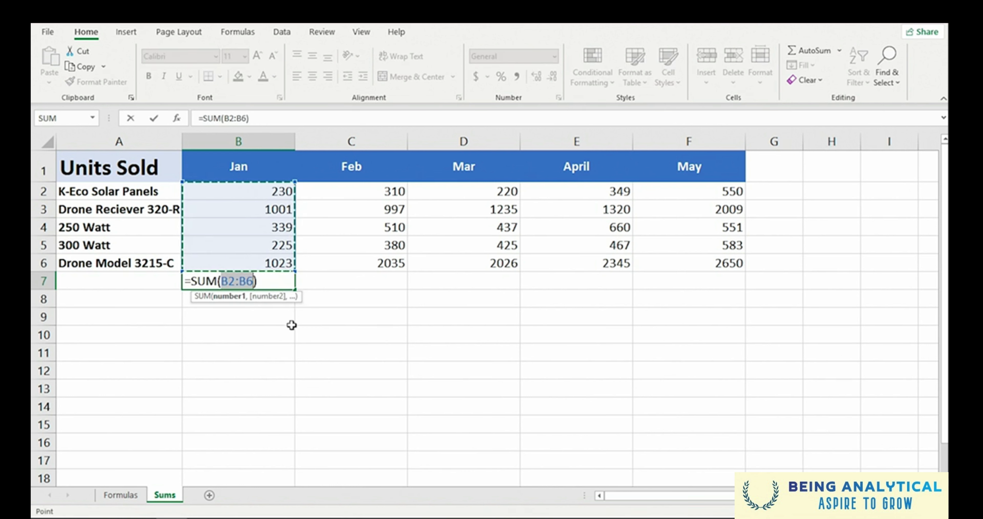
pyautogui.press('Return')
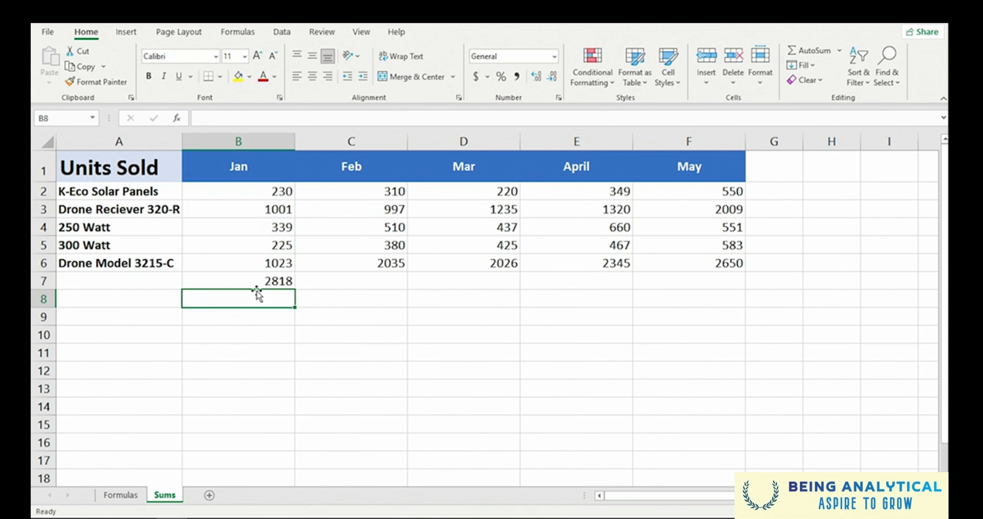
# - Inspect the SUM formula in cell B7 under the January figures and clear it from the cell
pyautogui.click(253, 281)
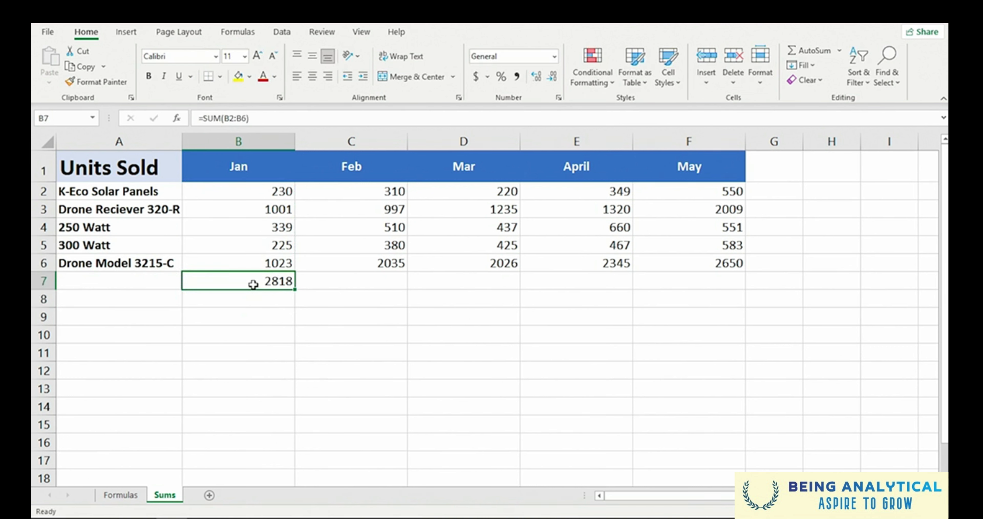
pyautogui.doubleClick(254, 285)
pyautogui.click(255, 303)
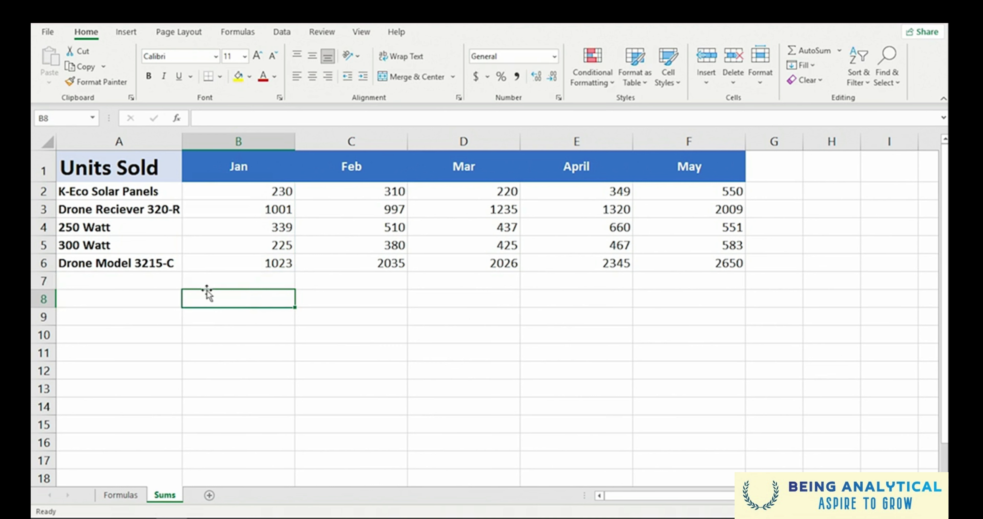
# - Total the units of every month from Jan to May in cells B7:F7 with a single AutoSum
pyautogui.click(241, 278)
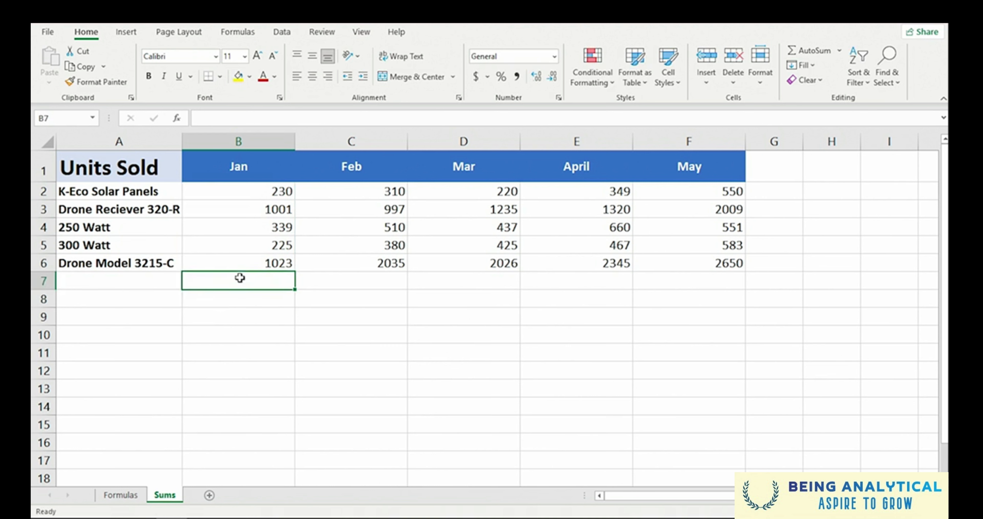
pyautogui.moveTo(241, 278); pyautogui.dragTo(672, 284)
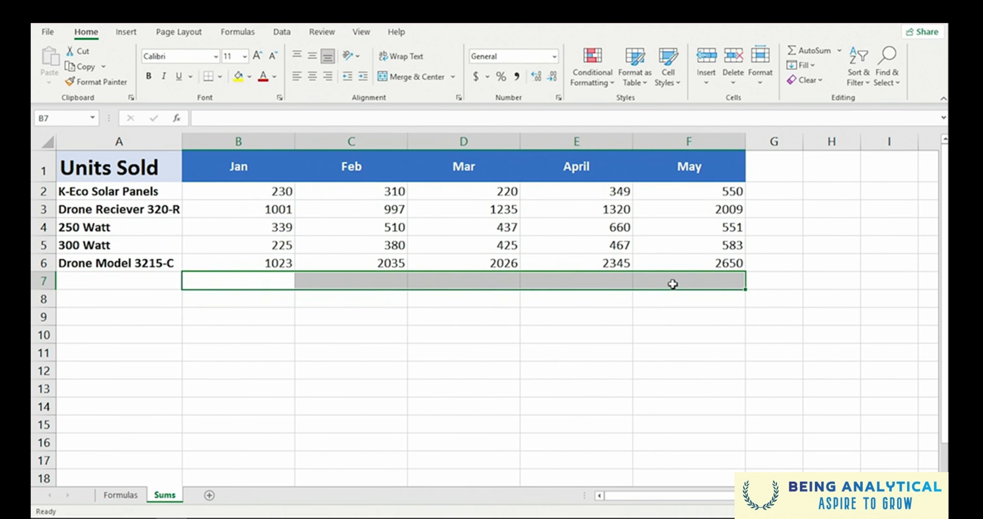
pyautogui.click(808, 50)
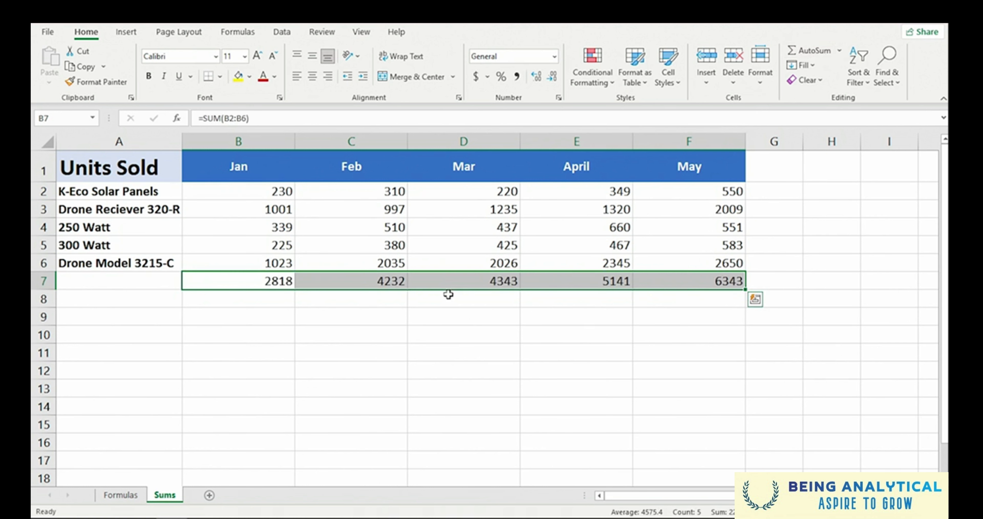
# - Inspect the SUM formulas in row 7 under the Mar and Feb columns
pyautogui.click(459, 284)
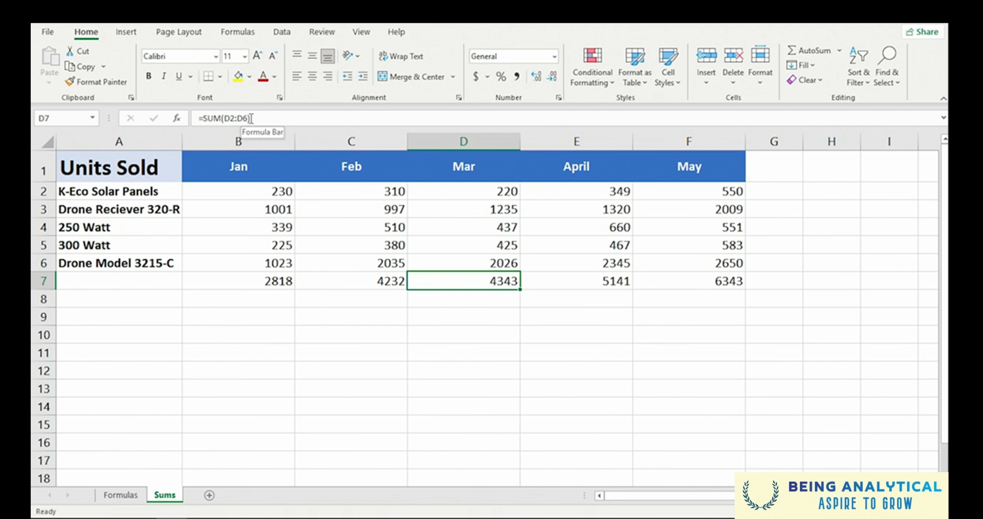
pyautogui.click(374, 292)
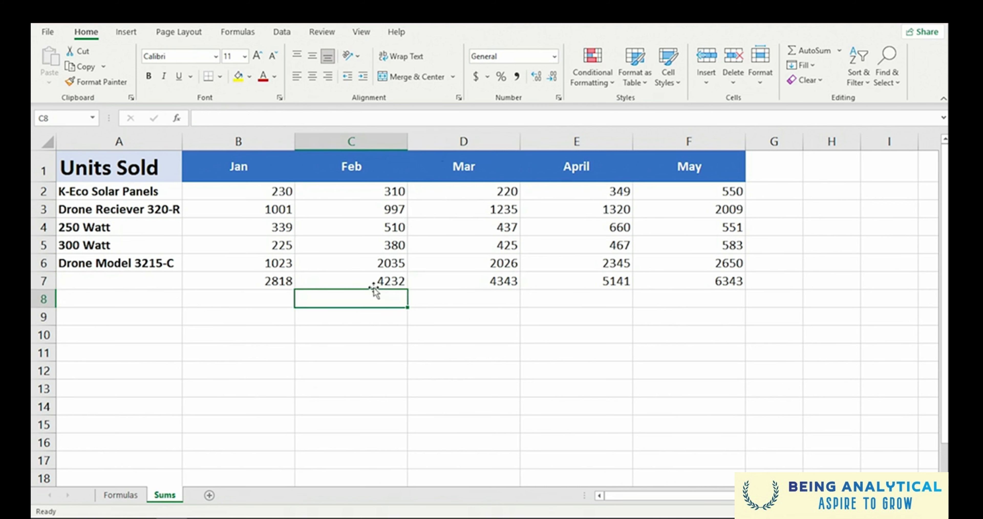
pyautogui.click(374, 283)
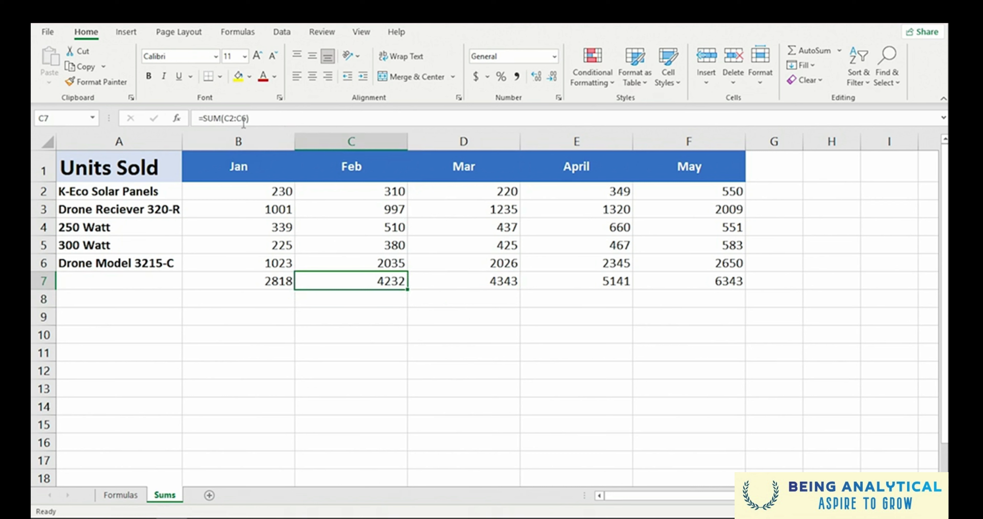
pyautogui.click(354, 331)
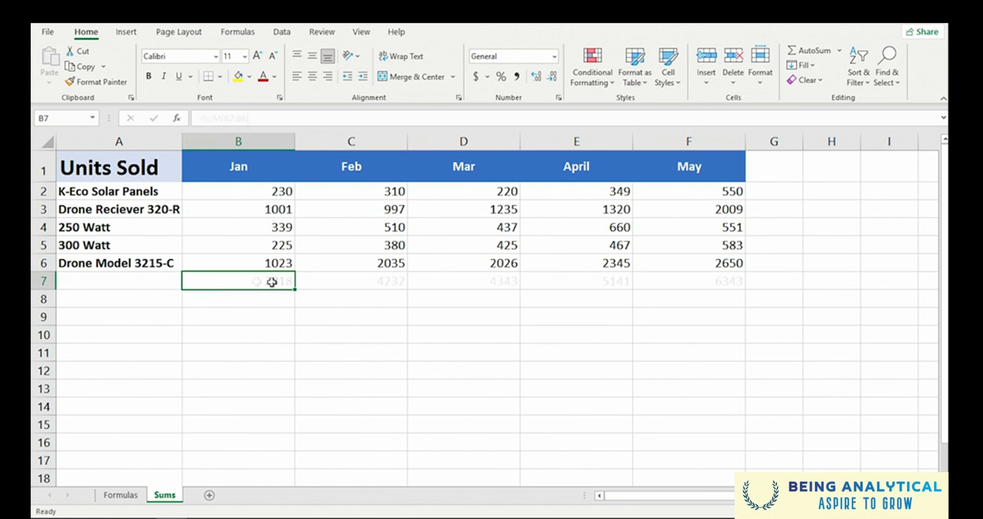
# - Calculate the maximum of the January units B2:B6 in cell B7 using the Max function, and check its formula
pyautogui.click(840, 50)
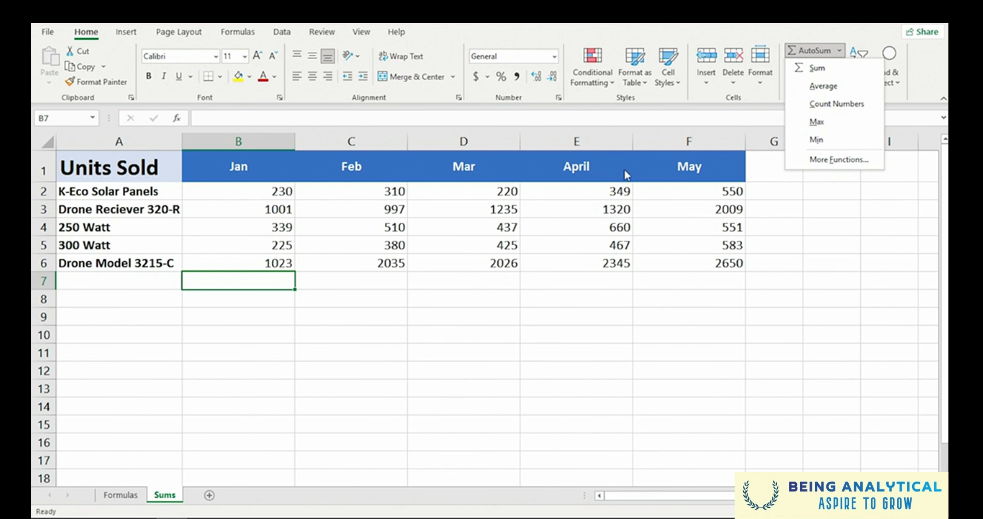
pyautogui.click(266, 285)
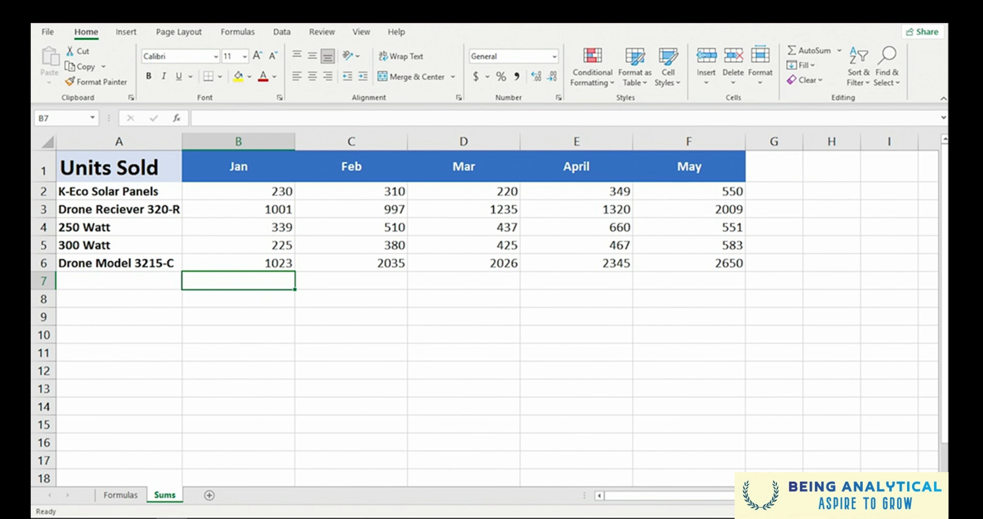
pyautogui.click(841, 51)
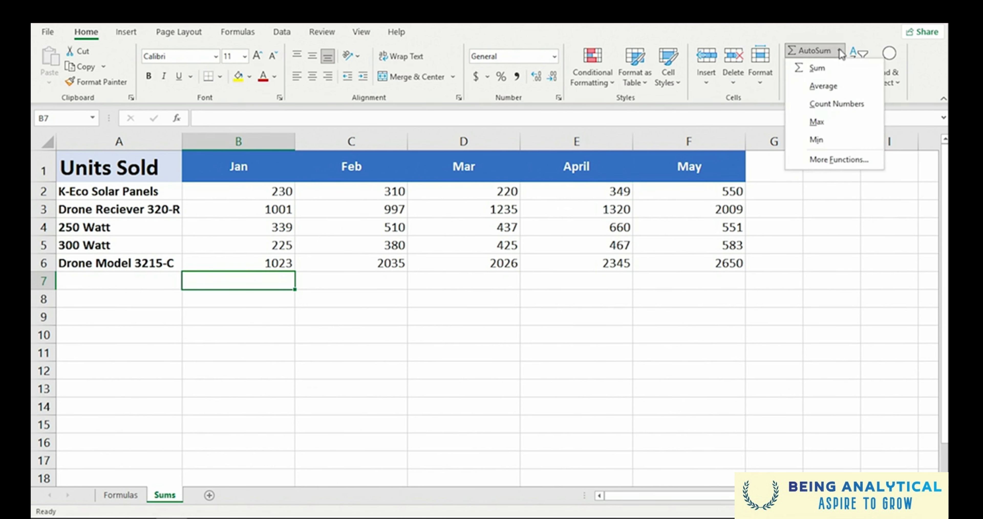
pyautogui.click(830, 128)
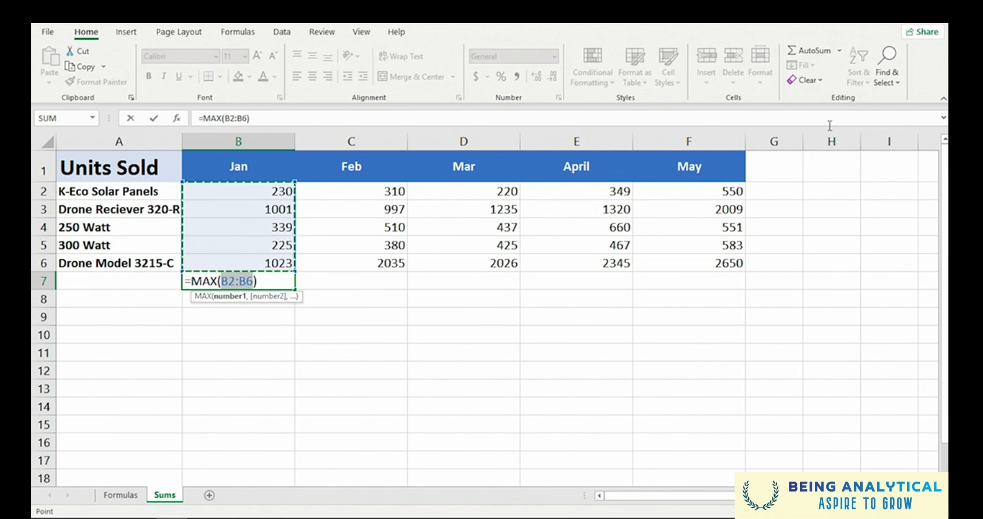
pyautogui.press('Return')
pyautogui.click(271, 281)
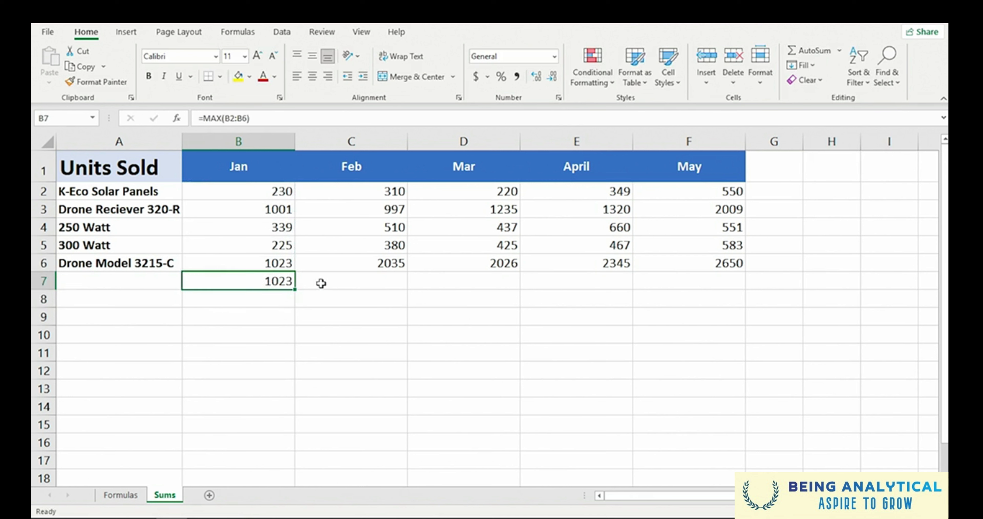
# - Total each product's units from Jan to May in cells G2:G6 with AutoSum, and check the 250 Watt formula
pyautogui.click(779, 195)
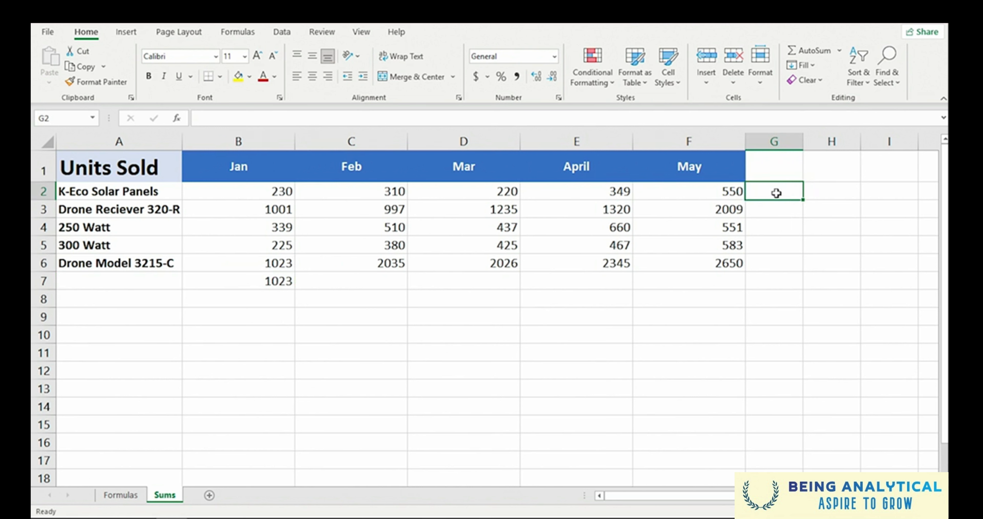
pyautogui.moveTo(777, 193); pyautogui.dragTo(777, 259)
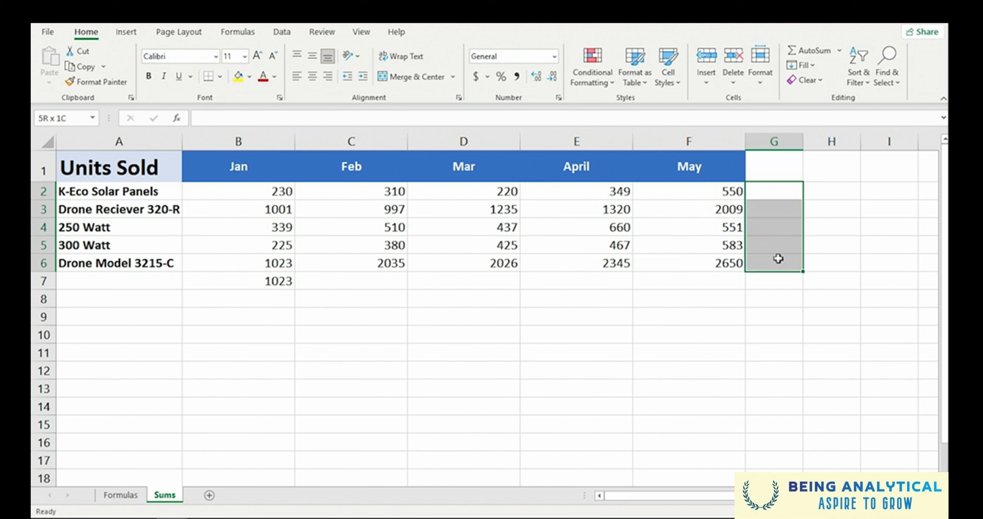
pyautogui.click(808, 52)
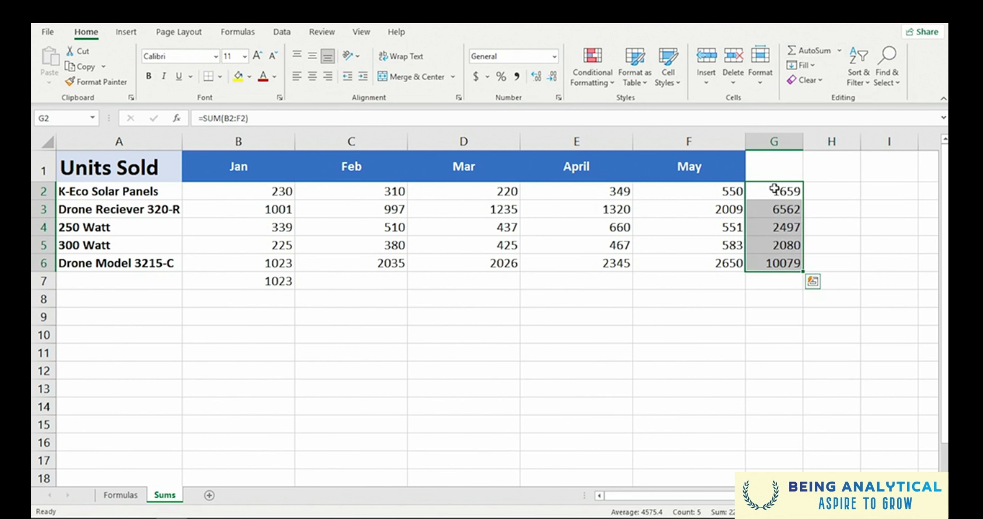
pyautogui.moveTo(268, 221); pyautogui.dragTo(721, 228)
pyautogui.click(769, 228)
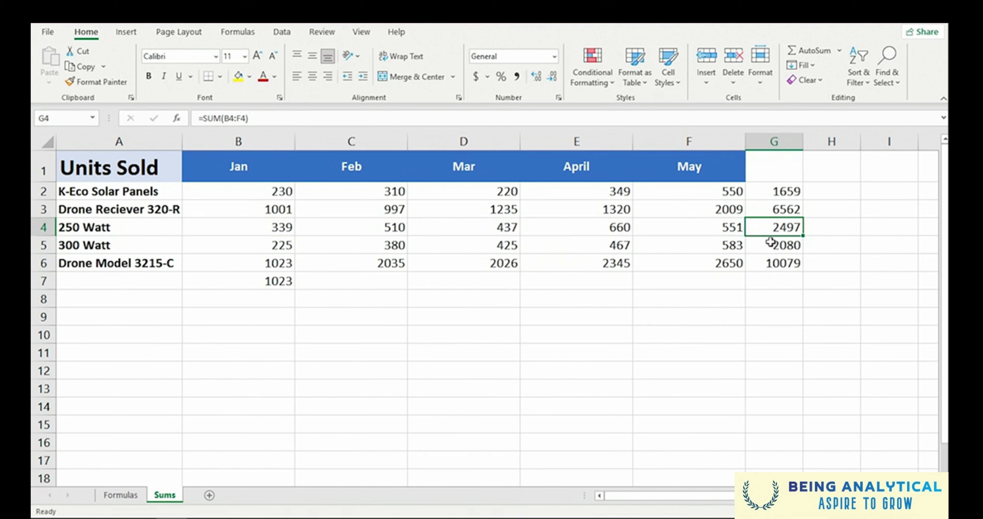
pyautogui.click(273, 284)
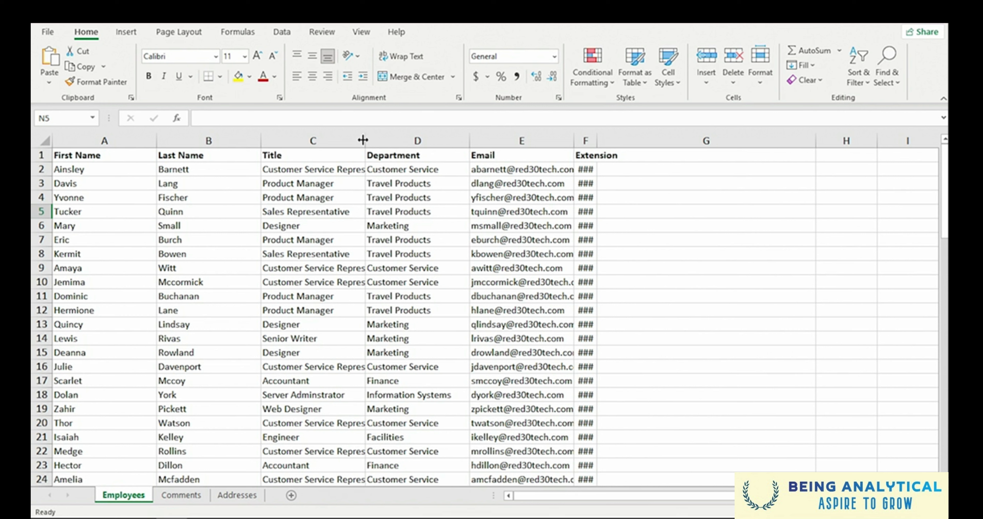
# - On the Employees sheet, widen the Title column to show its full text and autofit the Last Name and Extension columns
pyautogui.moveTo(363, 140); pyautogui.dragTo(423, 138)
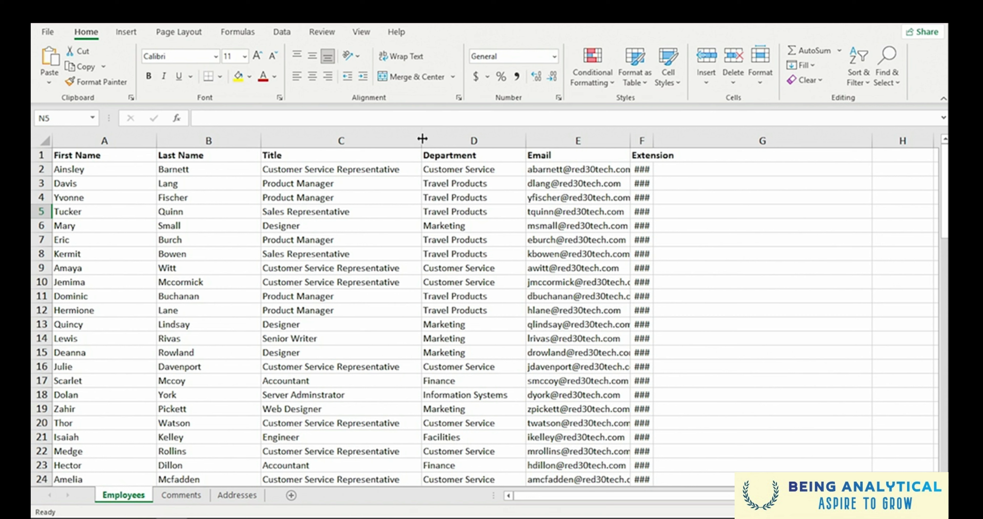
pyautogui.moveTo(423, 139); pyautogui.dragTo(422, 139)
pyautogui.doubleClick(260, 140)
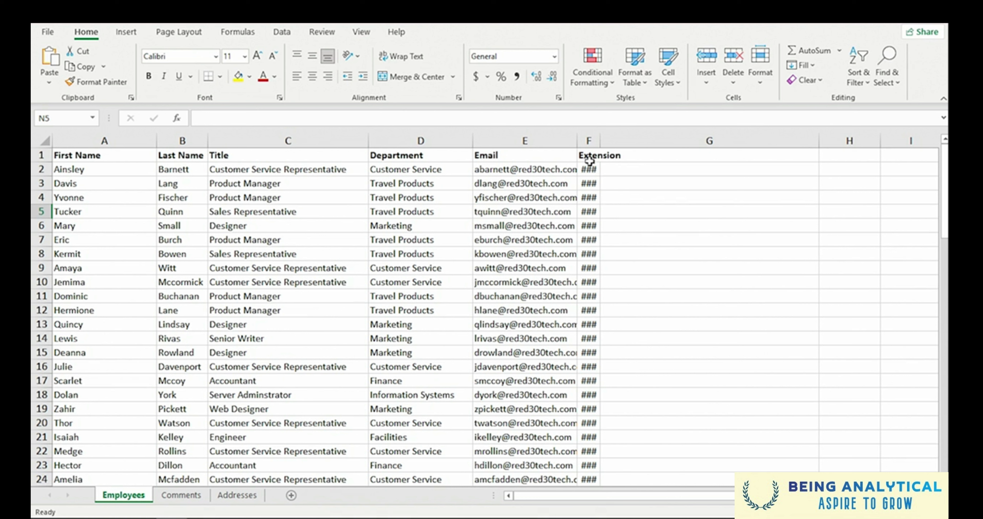
pyautogui.doubleClick(601, 138)
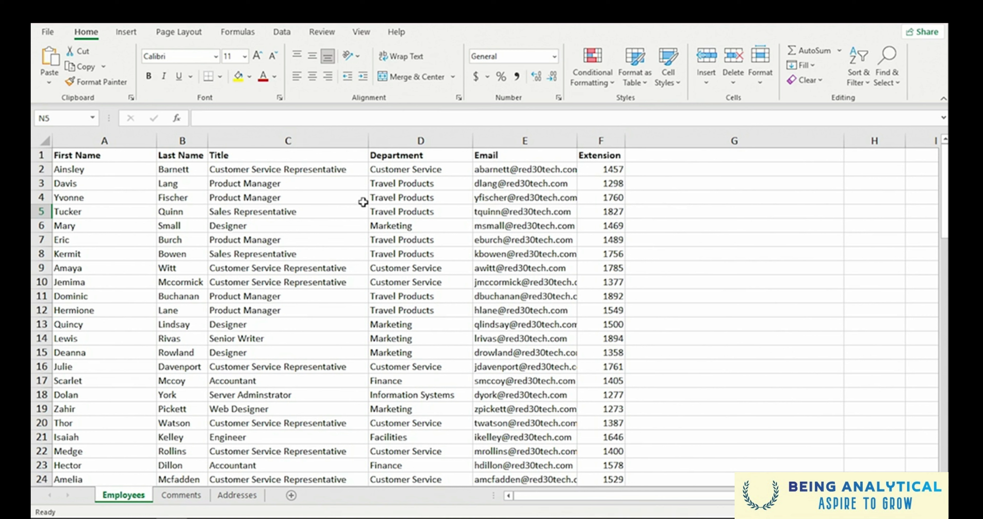
# - Autofit the widths of all columns from First Name to Extension (A to F) at once
pyautogui.moveTo(84, 143); pyautogui.dragTo(600, 134)
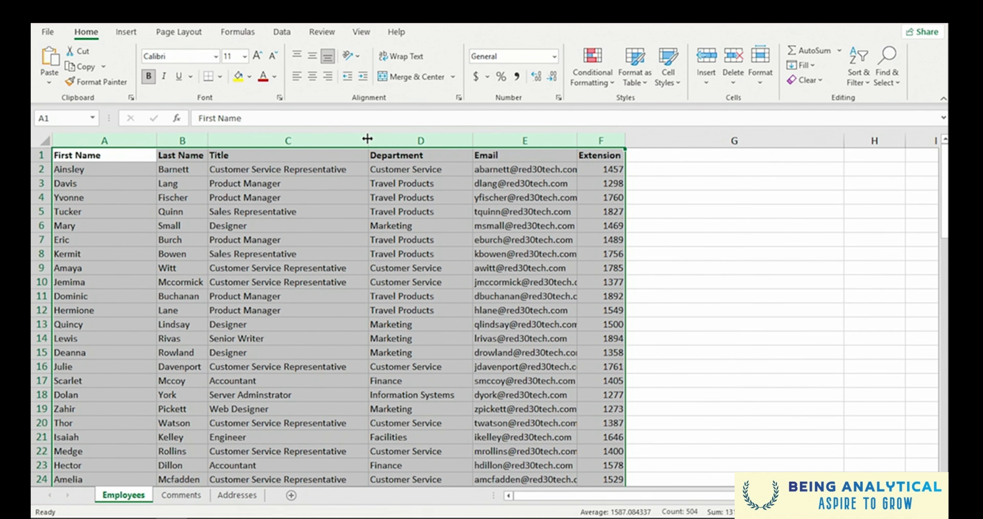
pyautogui.moveTo(367, 139); pyautogui.dragTo(376, 138)
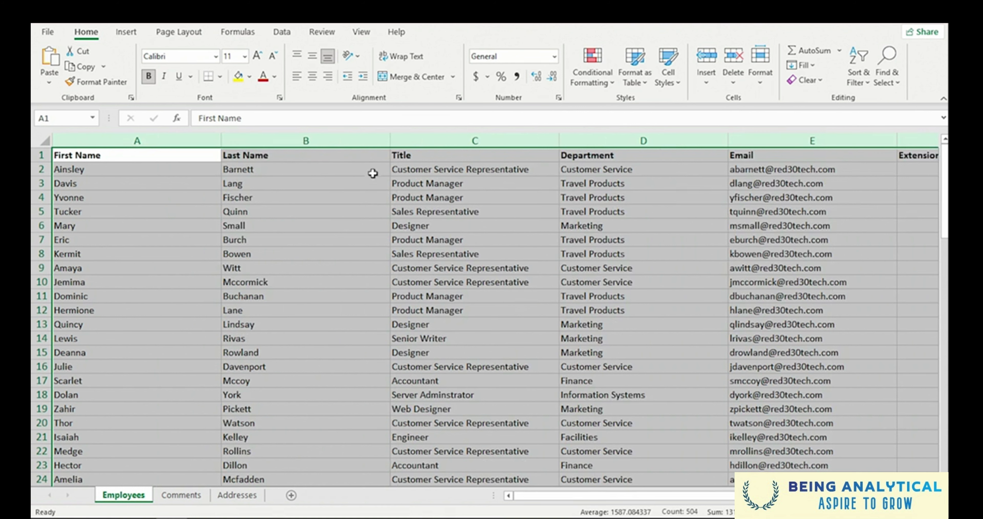
pyautogui.doubleClick(389, 137)
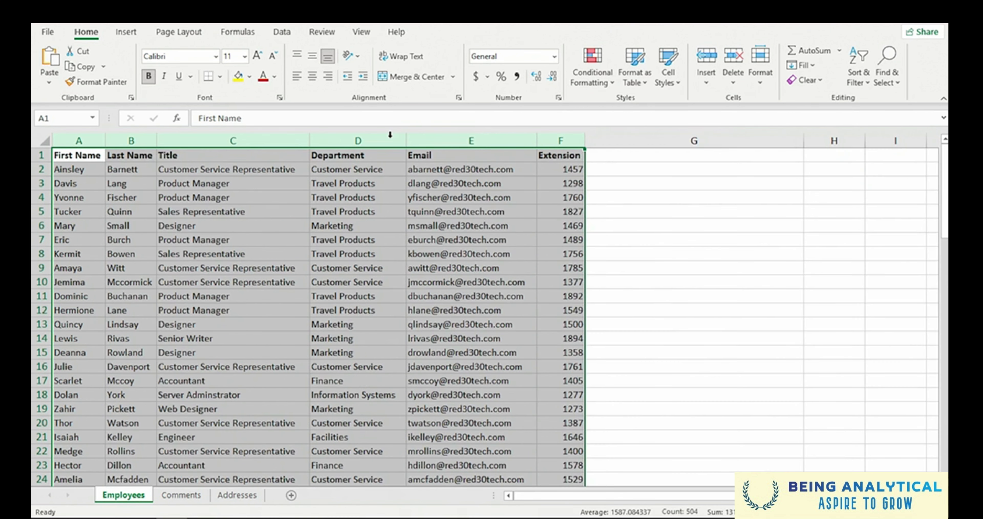
pyautogui.click(279, 233)
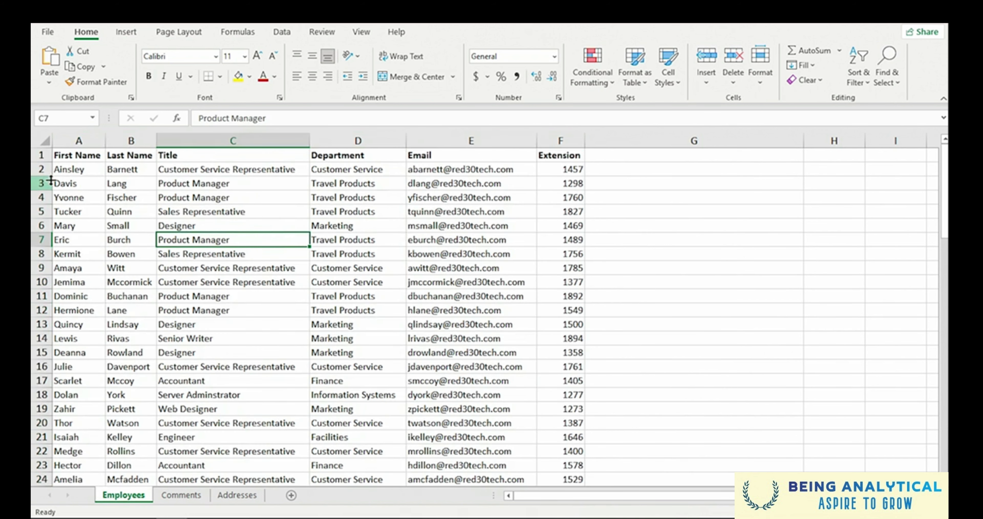
# - Increase the height of row 1 and middle-align the column headings in A1:F1 vertically
pyautogui.click(43, 175)
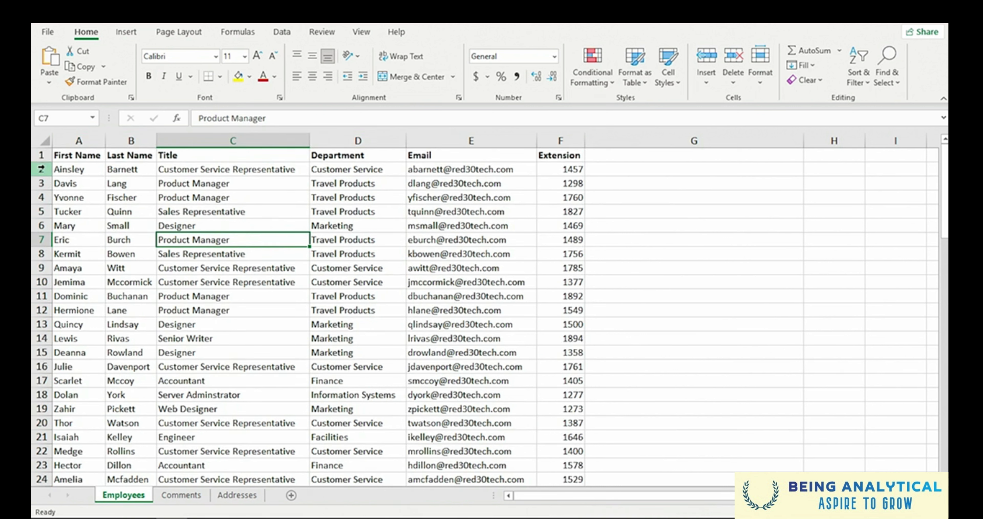
pyautogui.moveTo(42, 162); pyautogui.dragTo(42, 185)
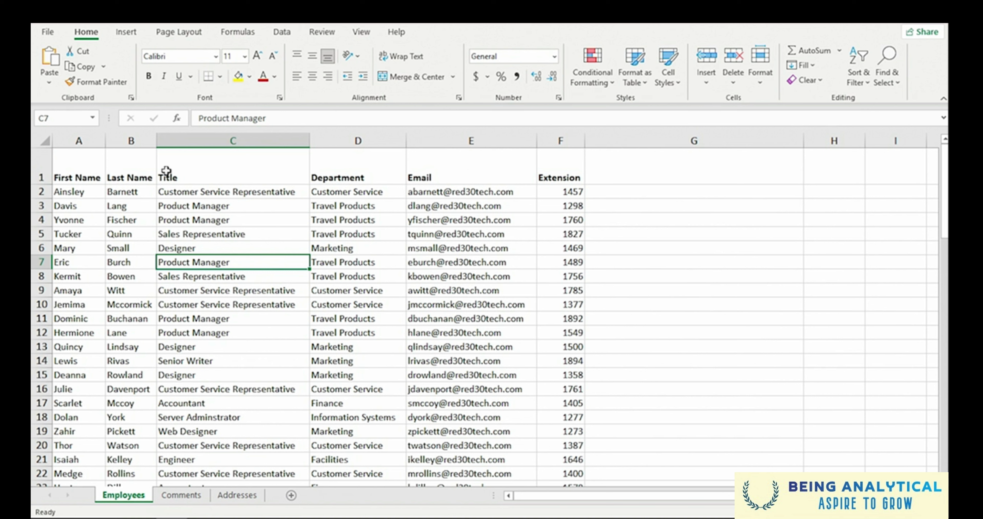
pyautogui.moveTo(68, 165); pyautogui.dragTo(545, 157)
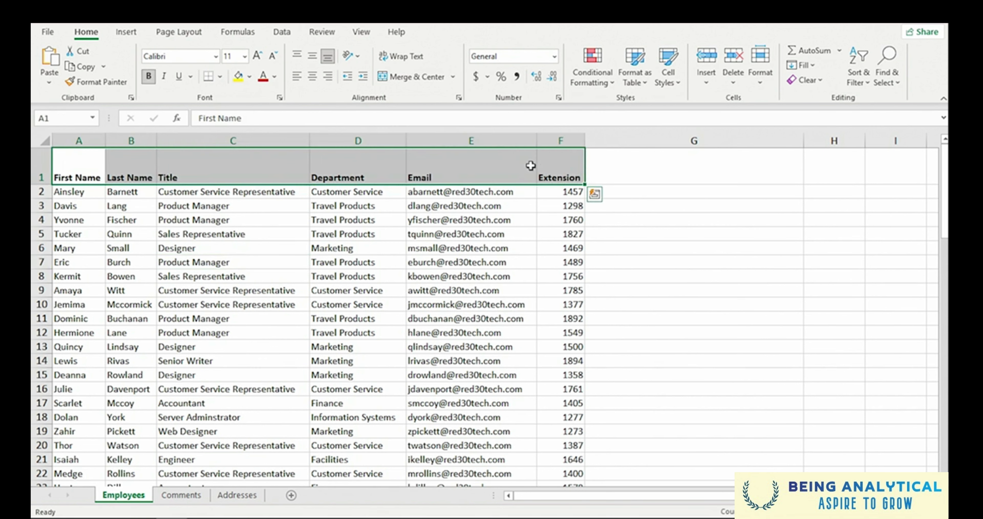
pyautogui.click(316, 57)
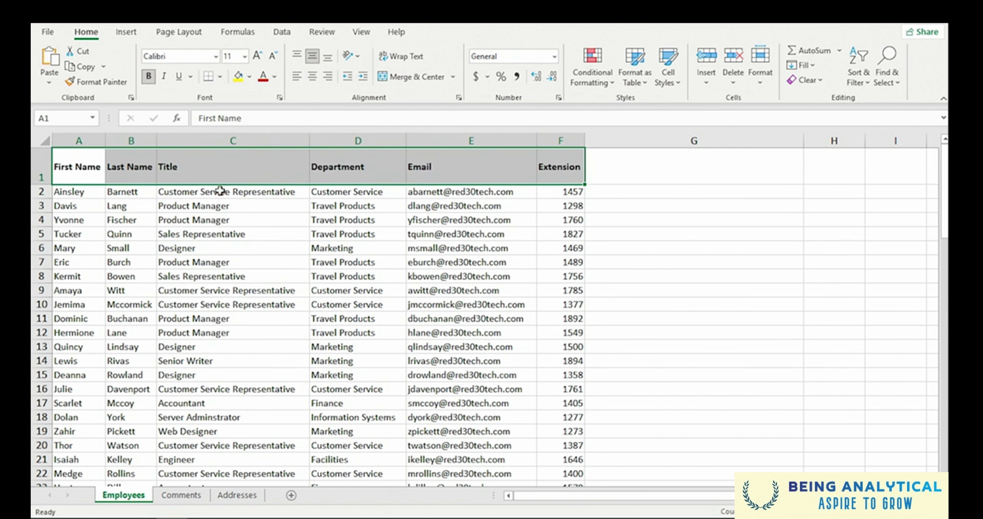
pyautogui.click(130, 173)
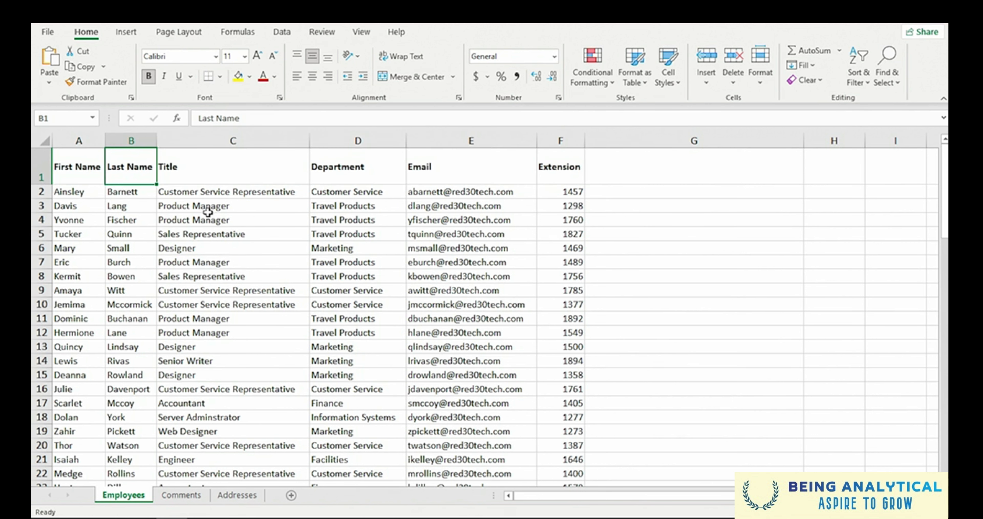
# - Increase the height of rows 3 to 6 together to about double, and undo the change
pyautogui.click(42, 206)
pyautogui.moveTo(42, 207); pyautogui.dragTo(41, 248)
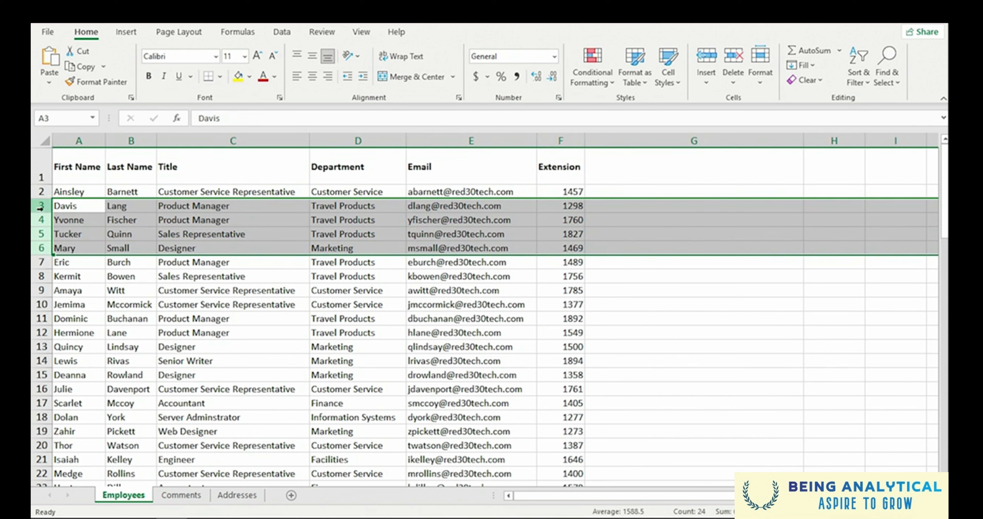
pyautogui.moveTo(41, 213); pyautogui.dragTo(42, 226)
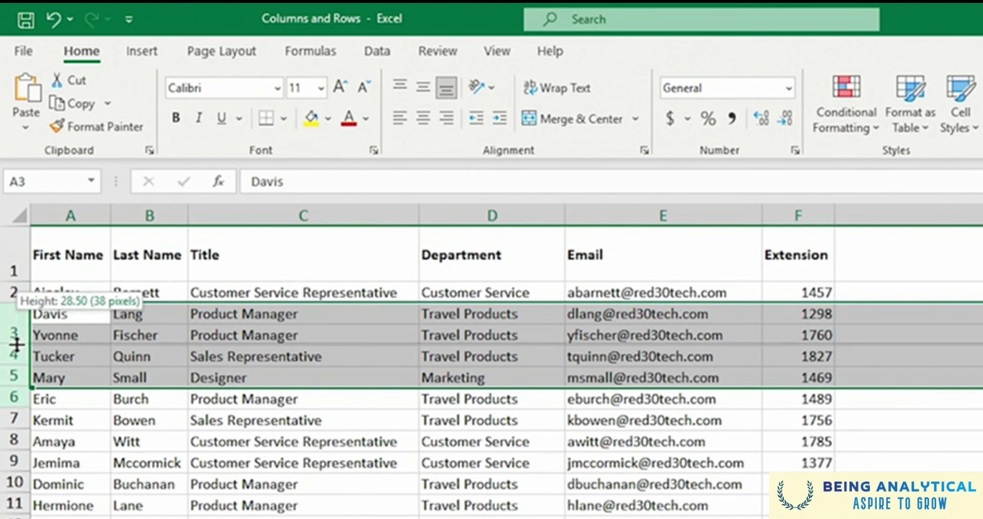
pyautogui.moveTo(17, 344); pyautogui.dragTo(16, 350)
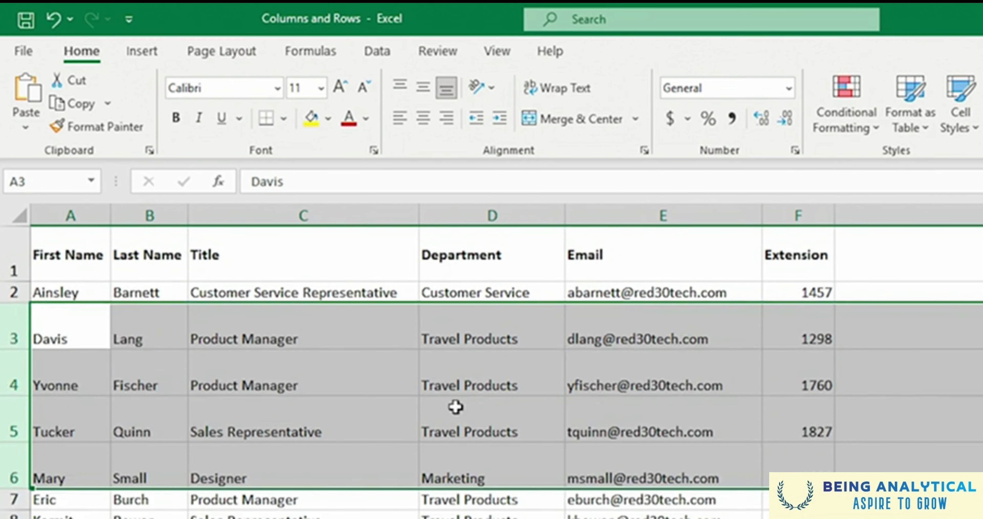
pyautogui.click(57, 20)
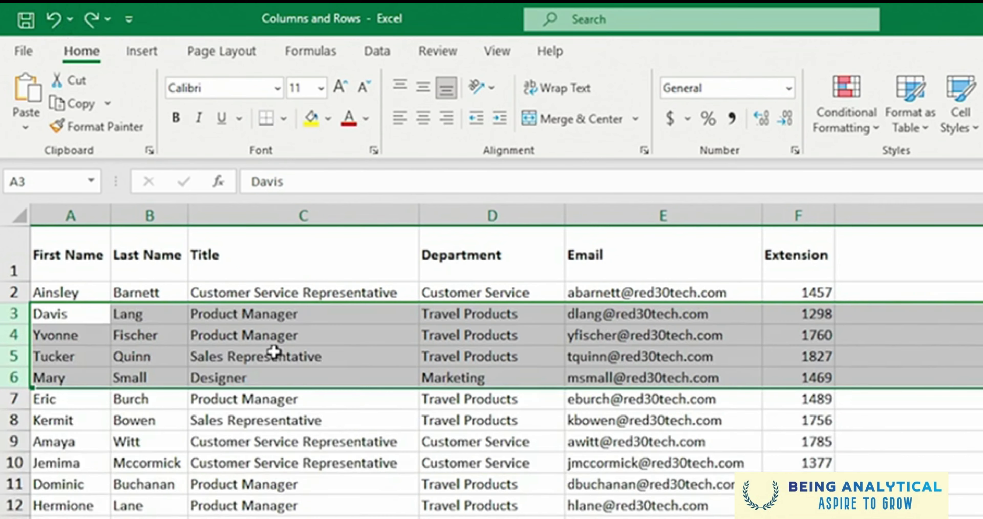
pyautogui.click(273, 431)
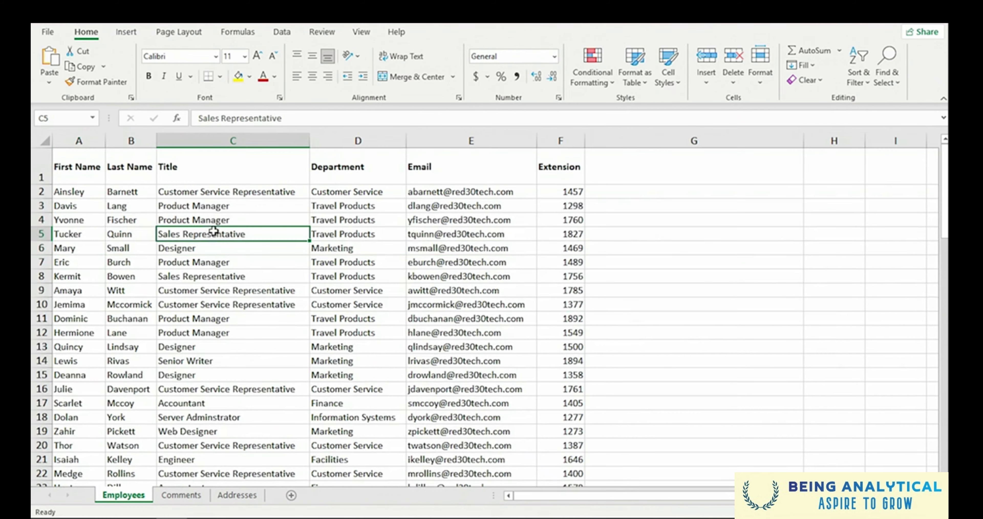
# - On the Comments sheet, wrap the text in the Guest Comments and More Comments columns
pyautogui.click(181, 496)
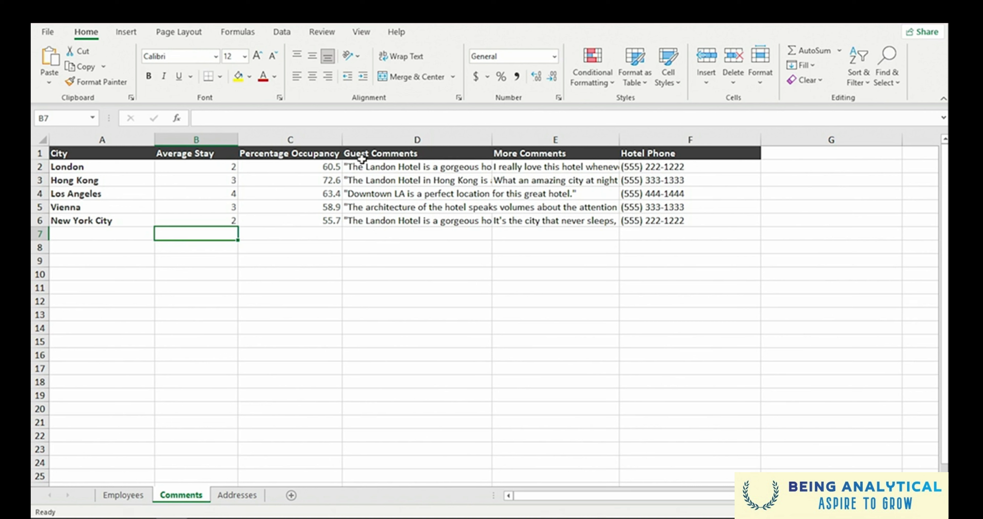
pyautogui.click(429, 167)
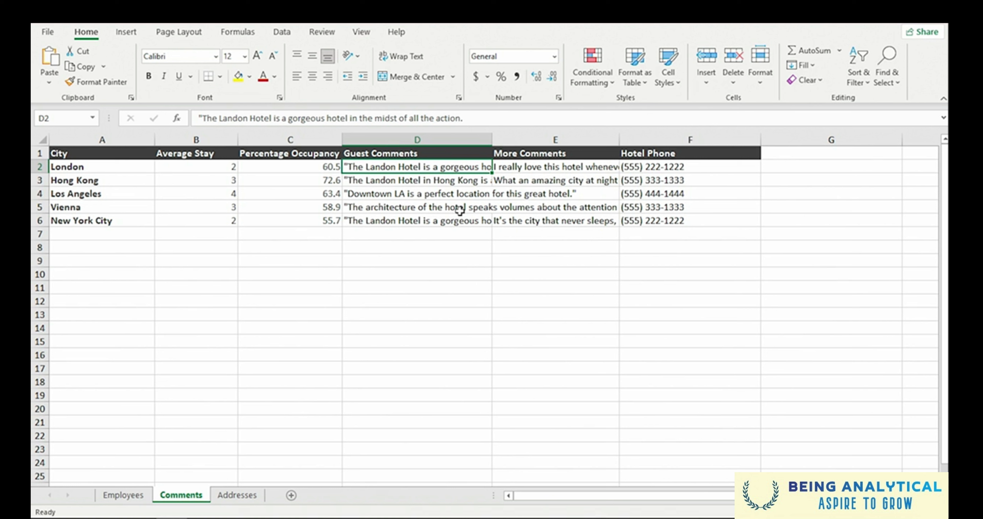
pyautogui.click(435, 135)
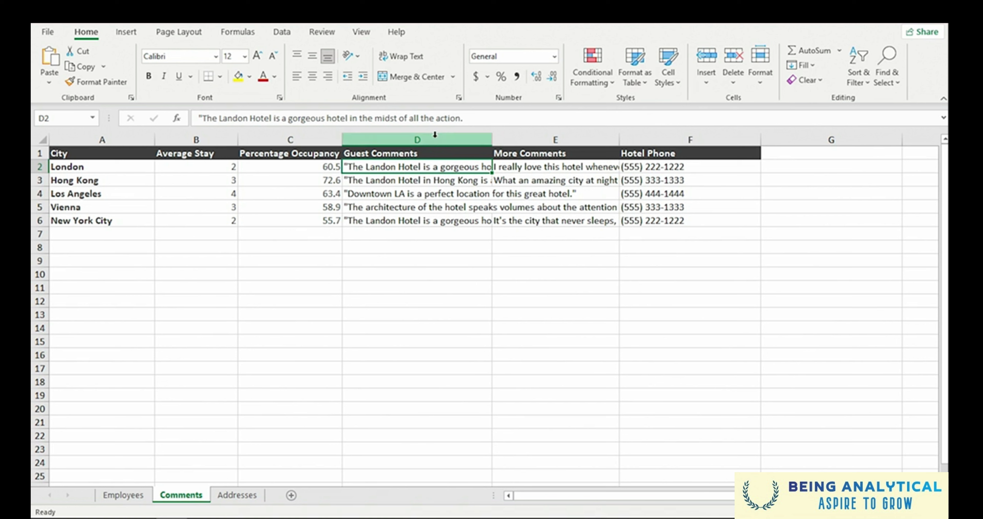
pyautogui.click(435, 136)
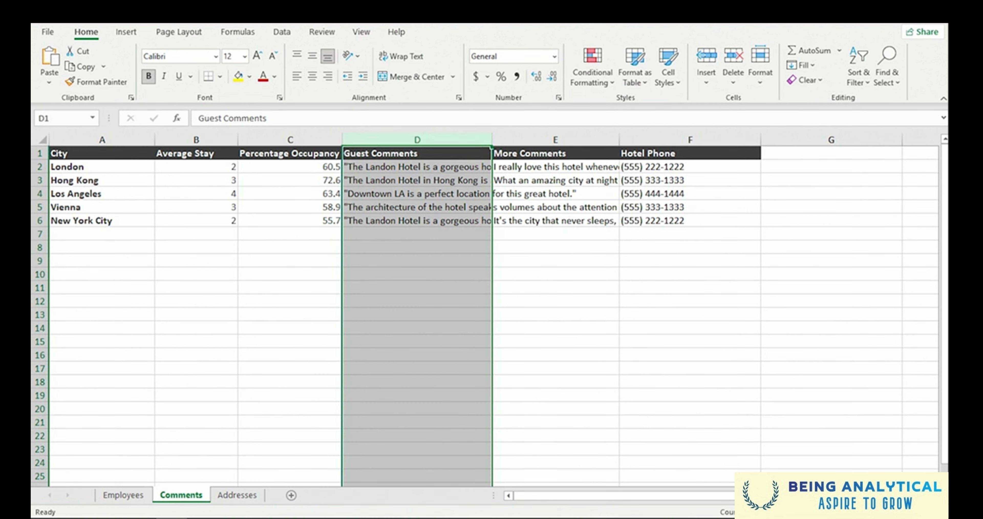
pyautogui.click(405, 62)
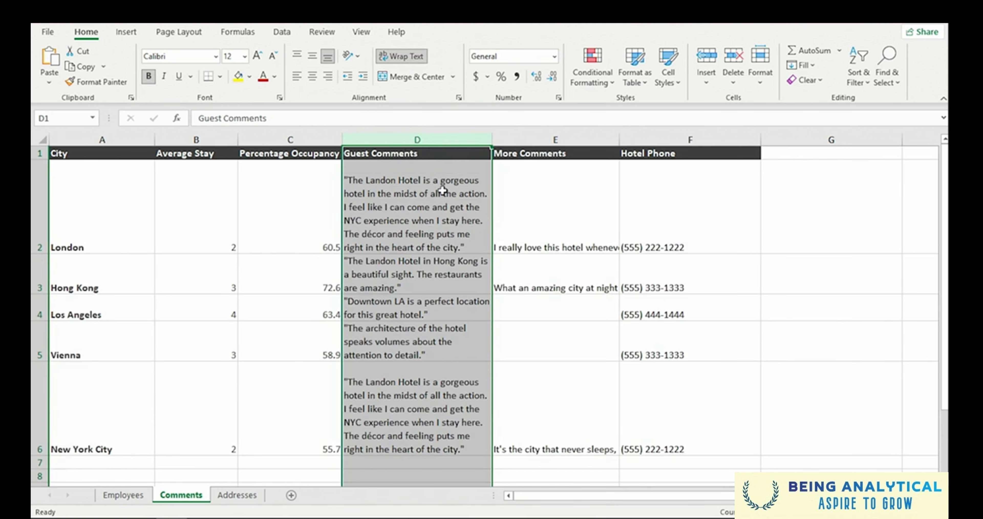
pyautogui.click(442, 190)
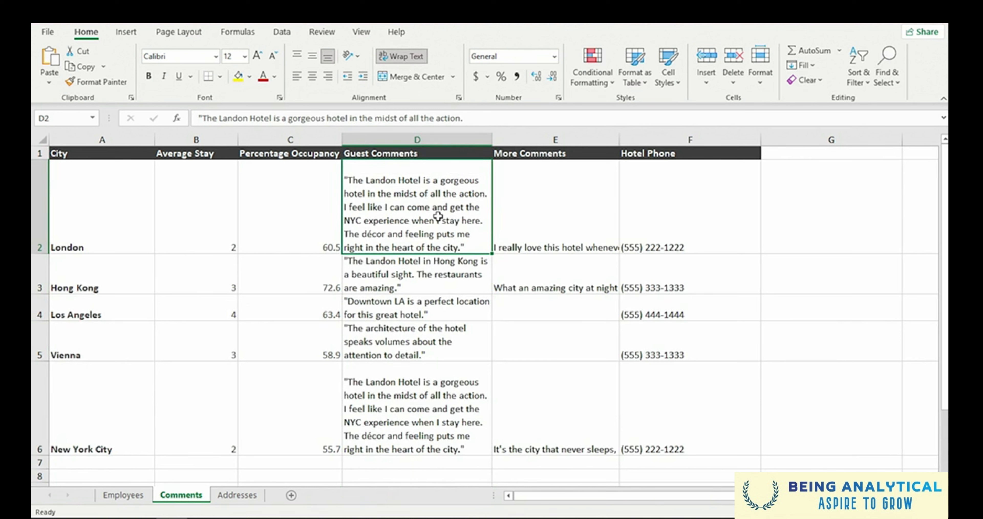
pyautogui.click(542, 140)
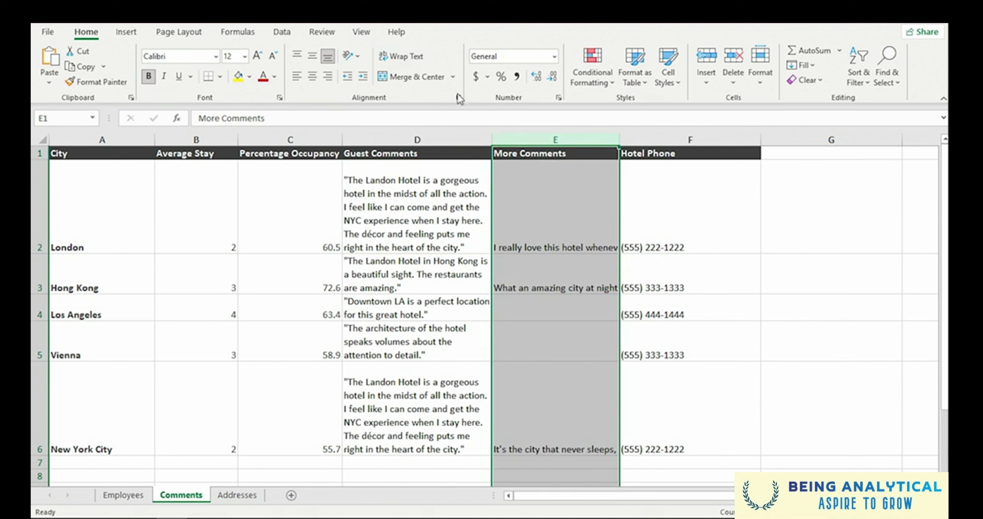
pyautogui.click(406, 57)
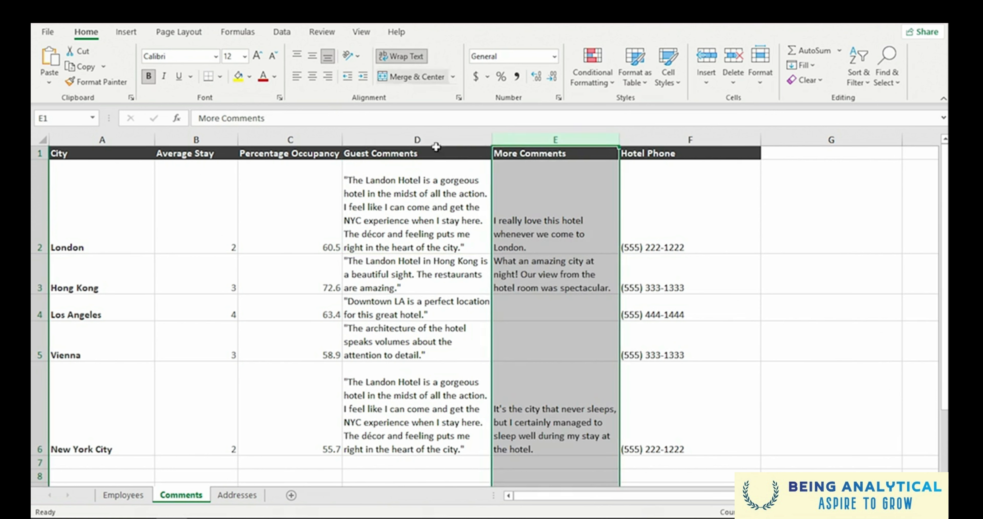
# - Widen the Guest Comments column to about the length of the Los Angeles comment, and return to the Employees sheet
pyautogui.click(439, 242)
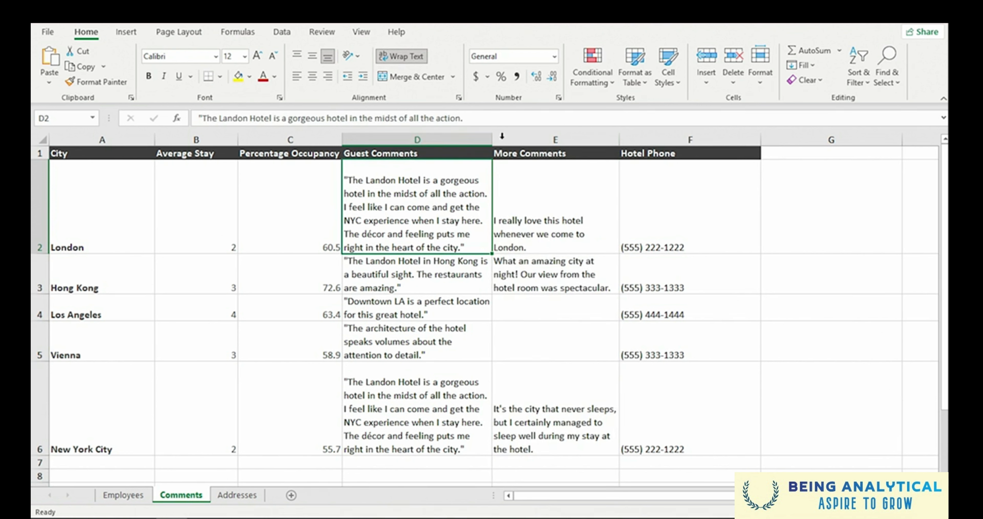
pyautogui.moveTo(493, 139); pyautogui.dragTo(590, 135)
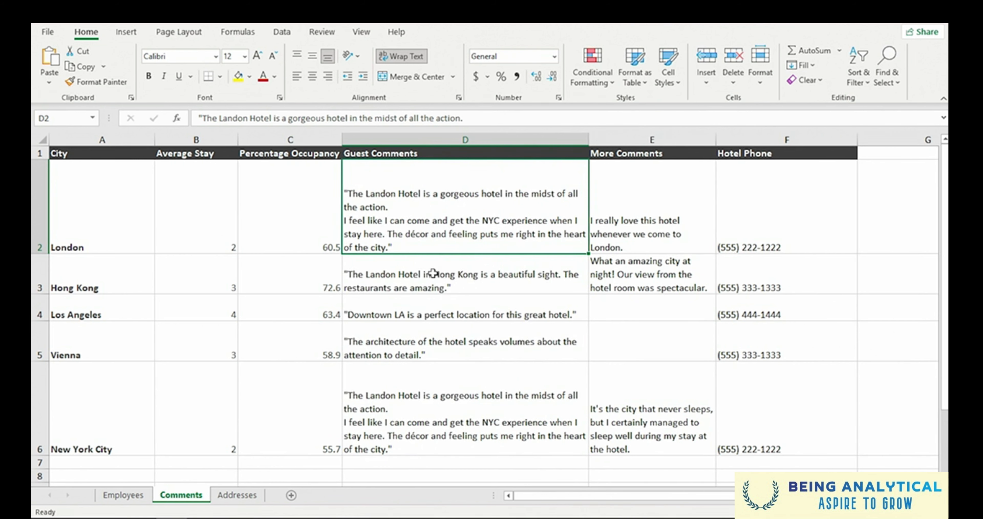
pyautogui.click(130, 495)
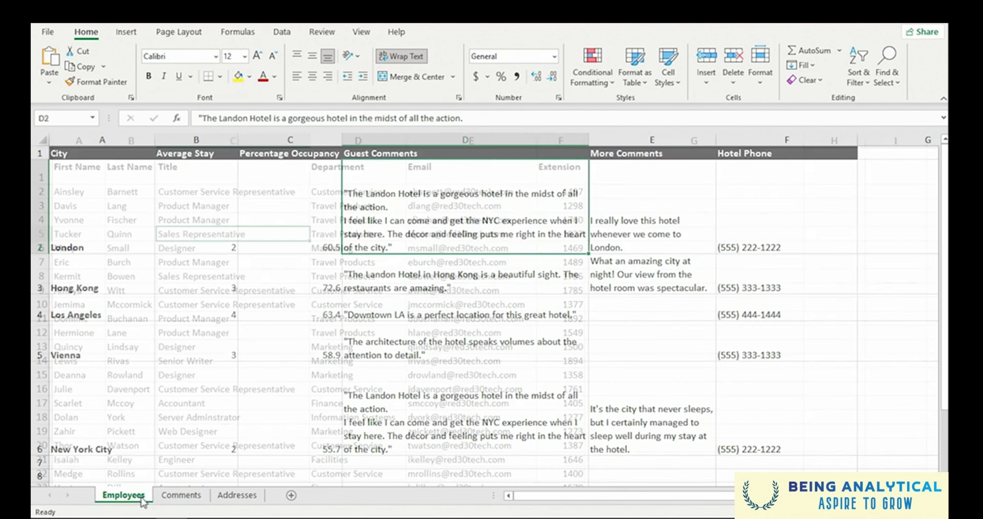